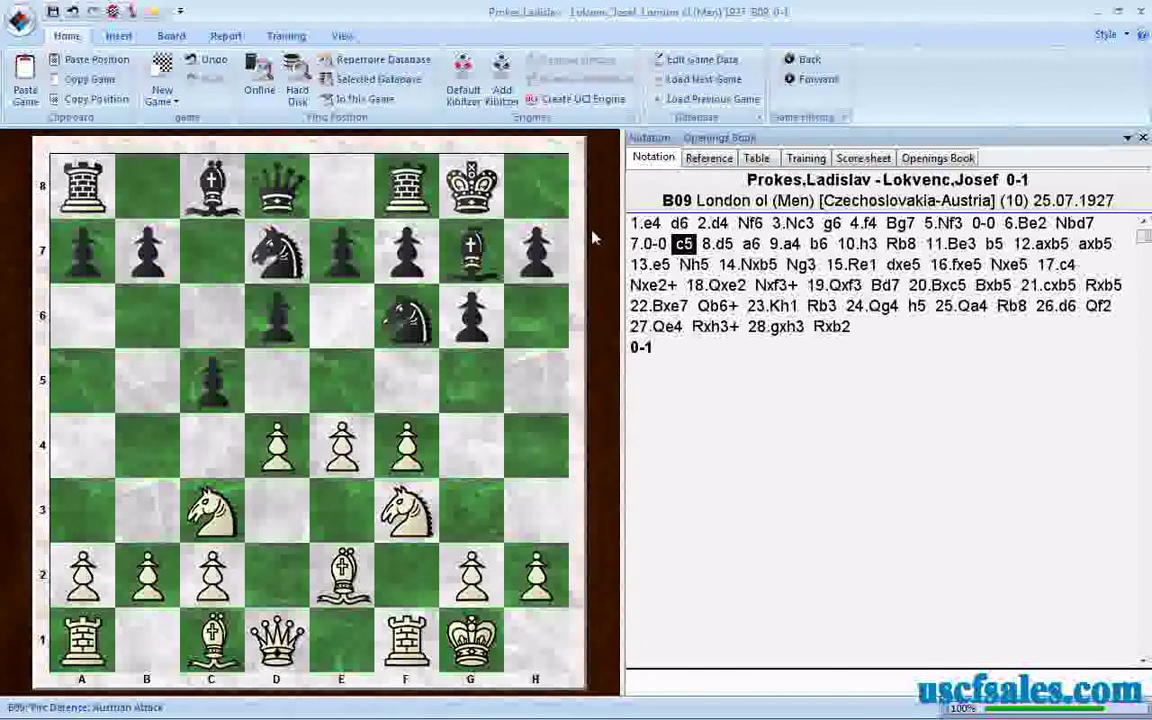
Step: Show the 1927 London Olympiad Pirc game at the position after 7...c5
mouse_move(345, 709)
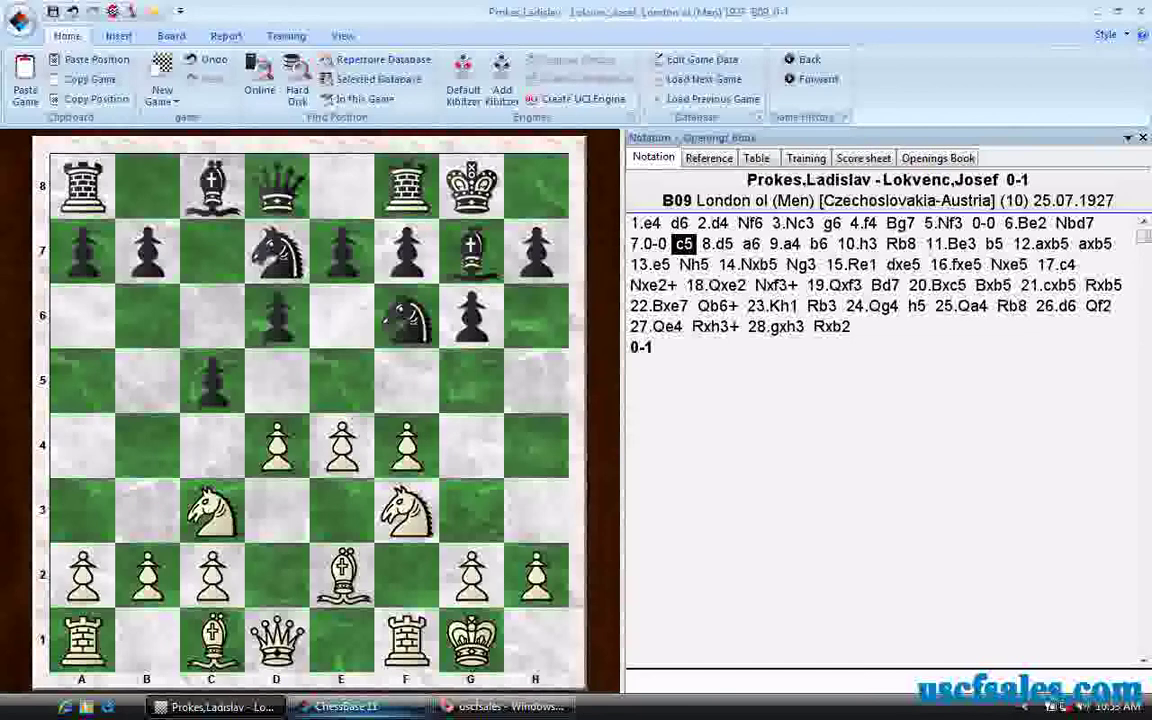
Step: In the database window, multi-select Mega Database 2010, Correspondence Database 2011 and Opening Encyclopedia 2010
click(345, 707)
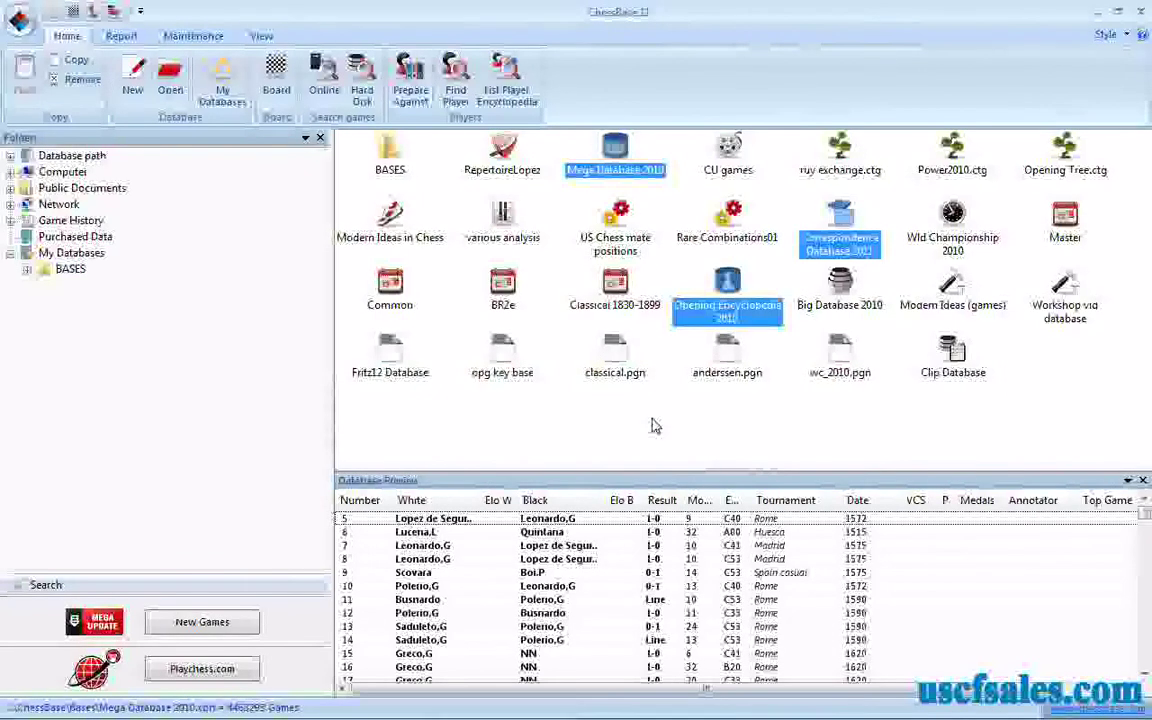
click(622, 175)
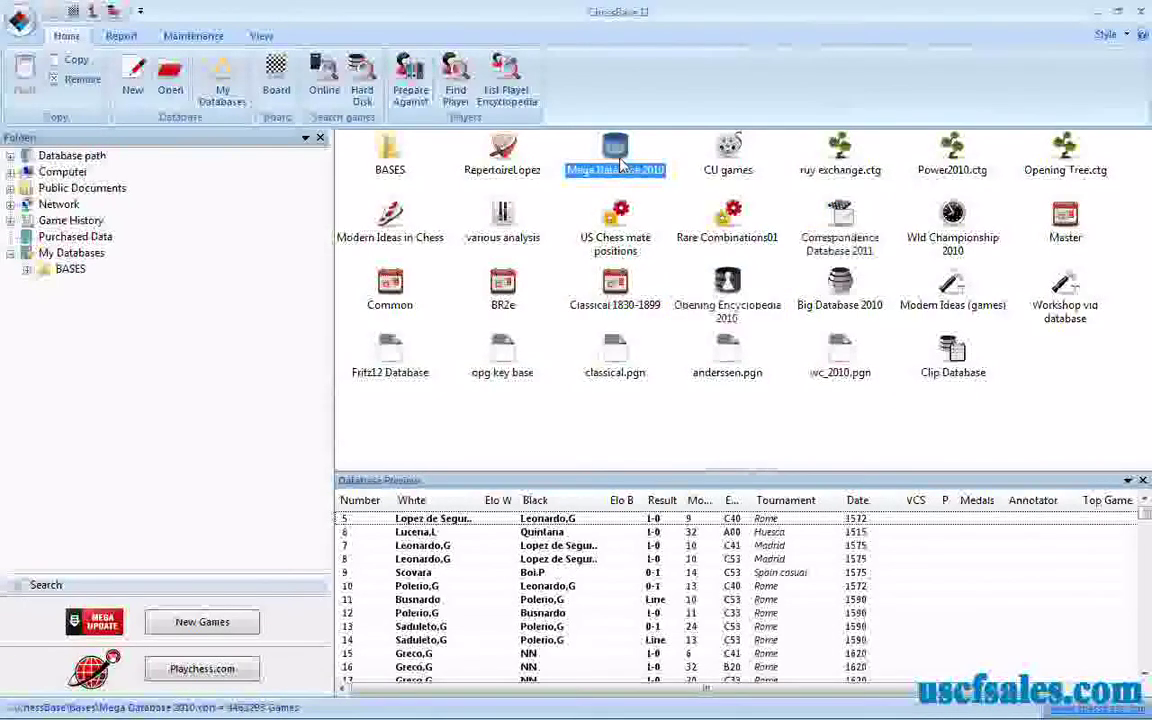
click(840, 230)
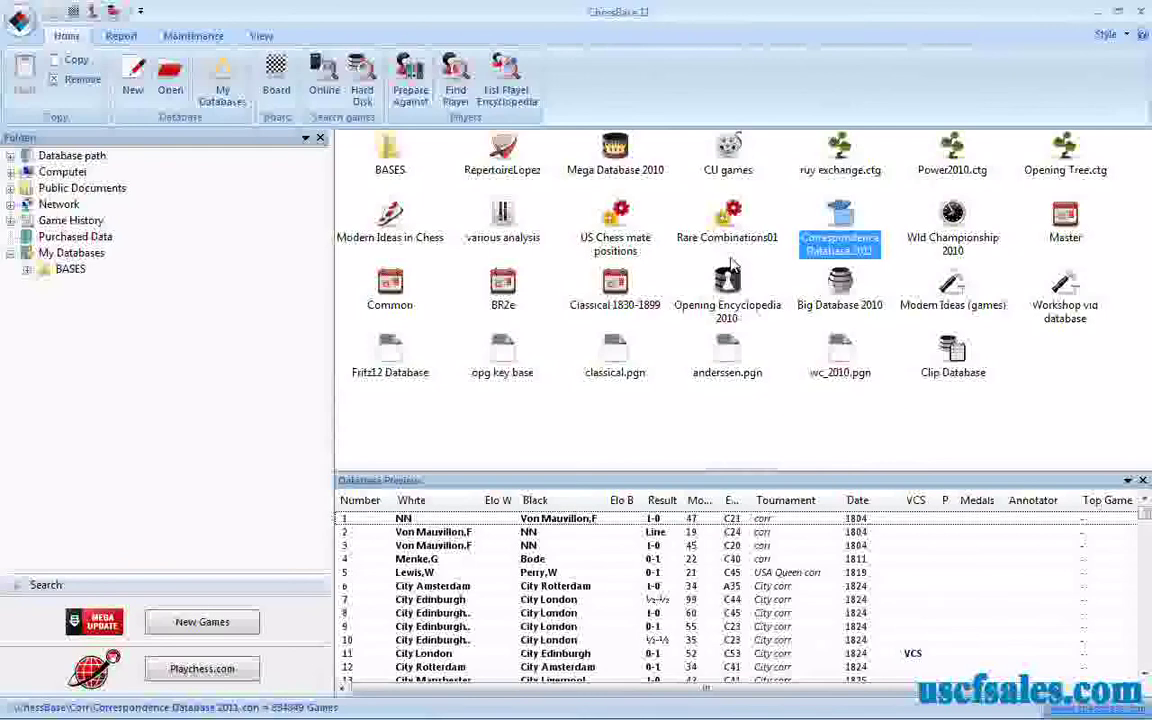
key(Up)
key(Left)
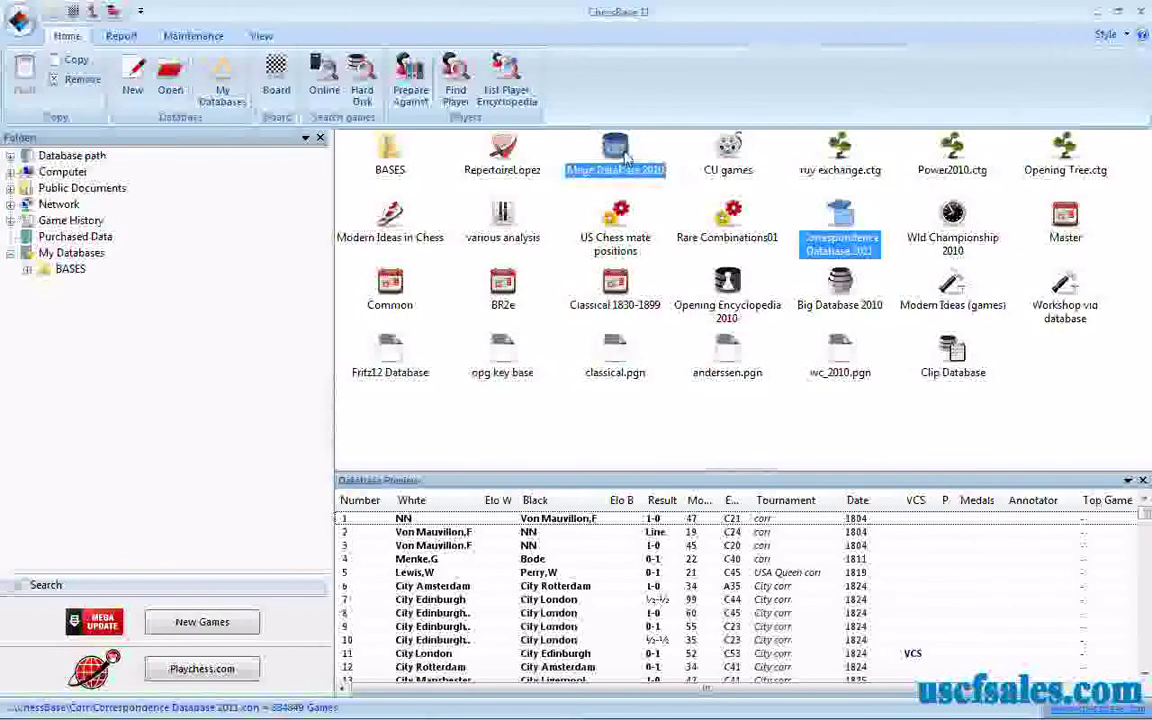
click(727, 283)
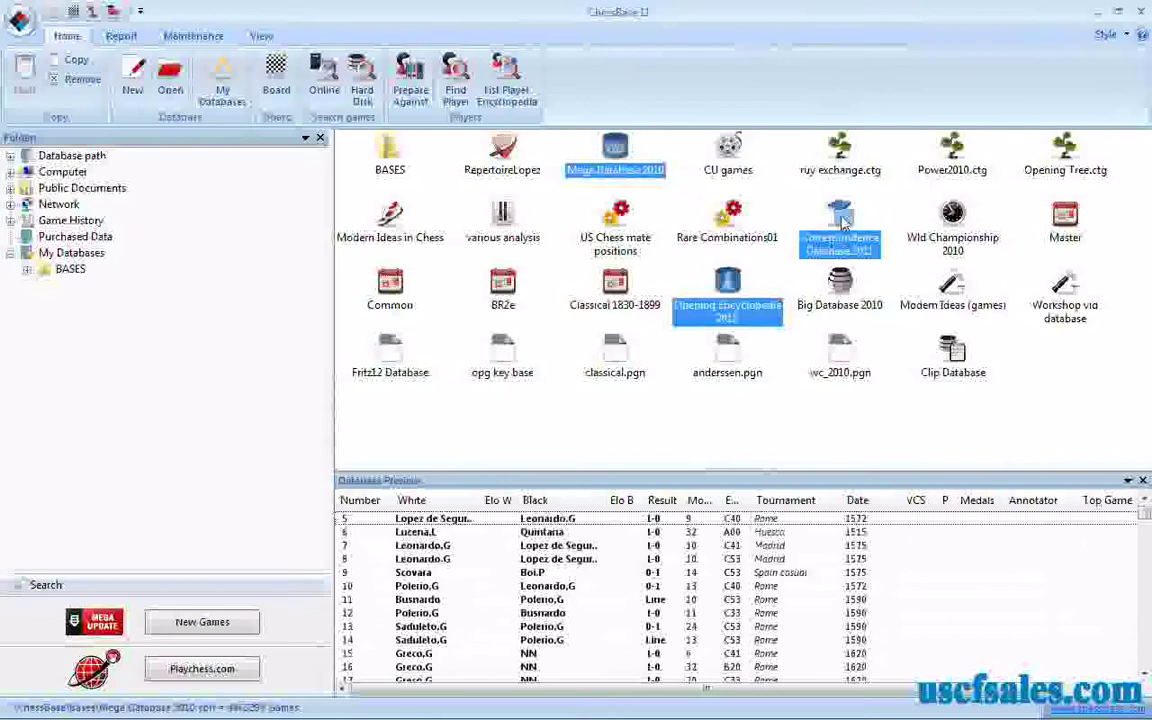
Step: Start a search of the three selected databases with default criteria, showing the Position page
right_click(619, 150)
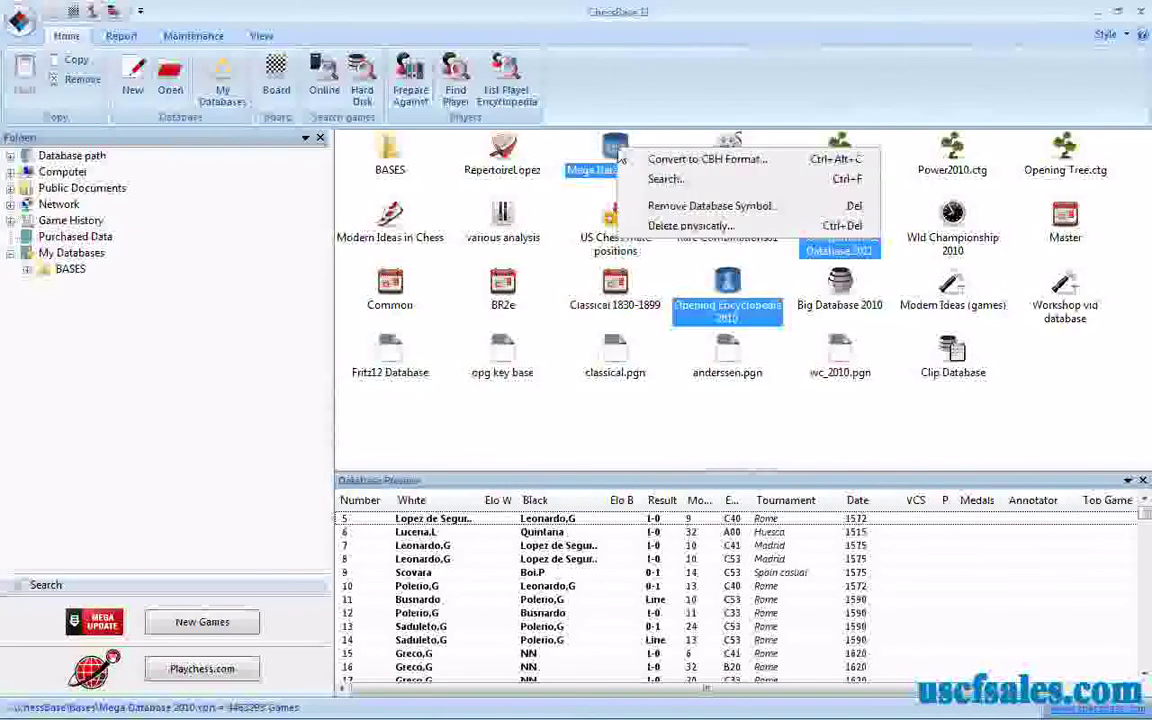
click(663, 179)
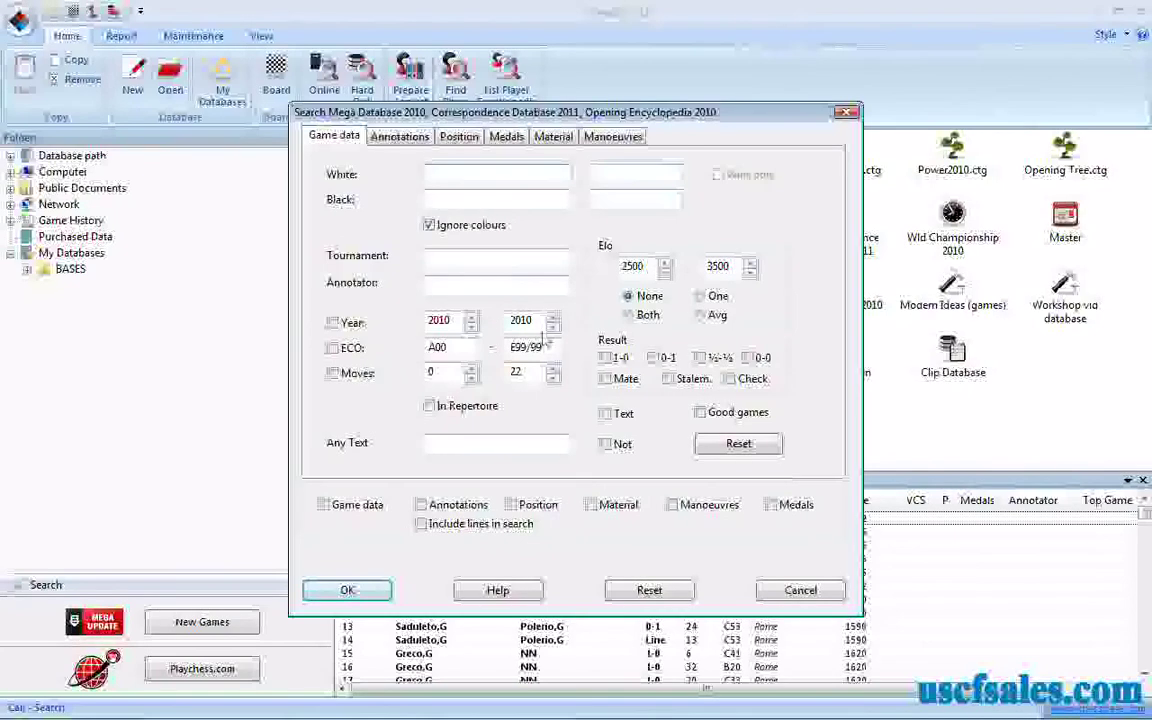
click(640, 588)
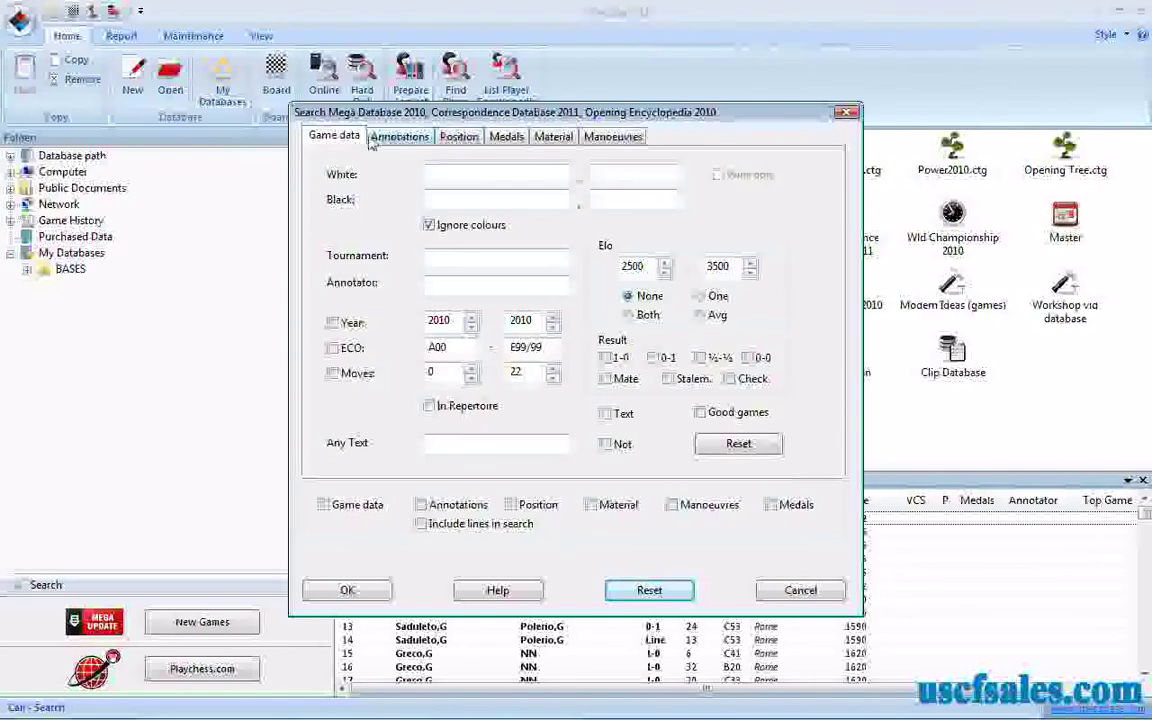
click(462, 138)
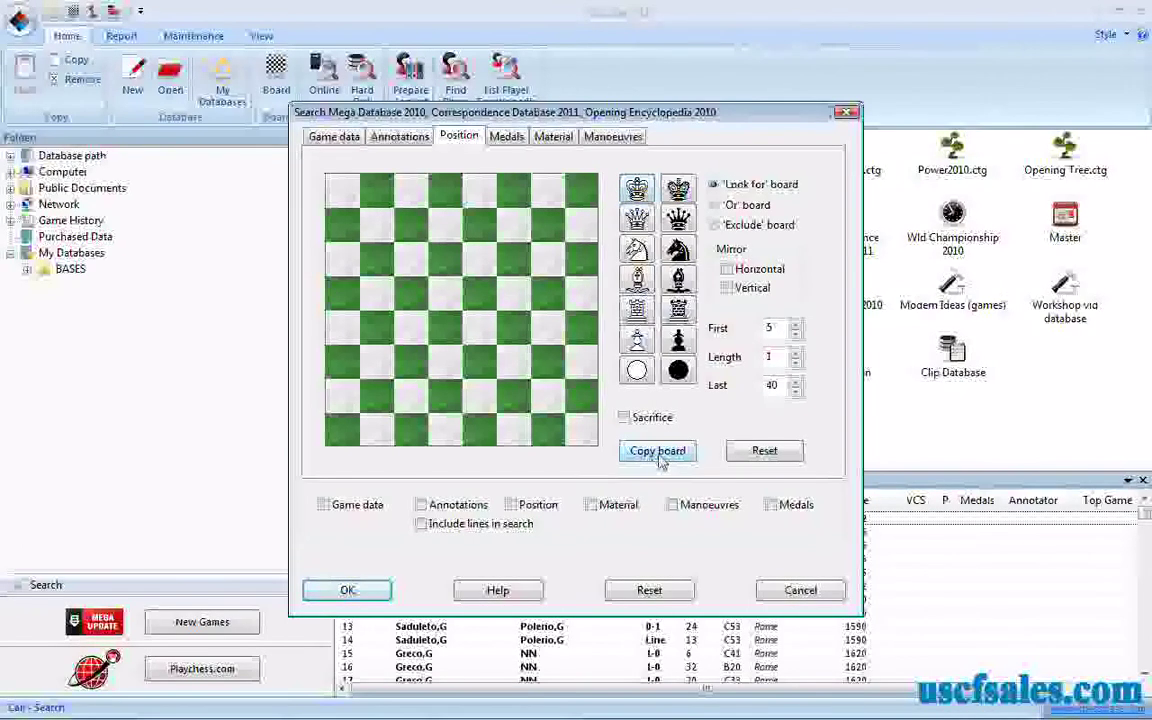
Step: Load the current board position into the search and run it, listing matching games
click(660, 458)
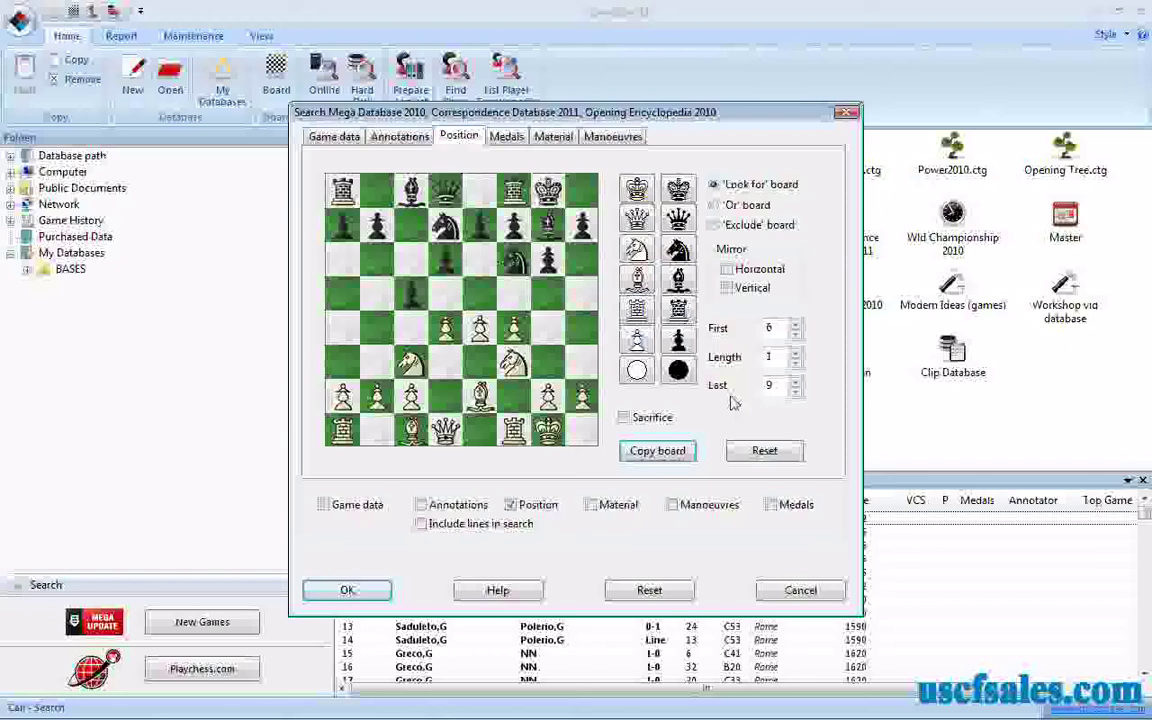
click(663, 453)
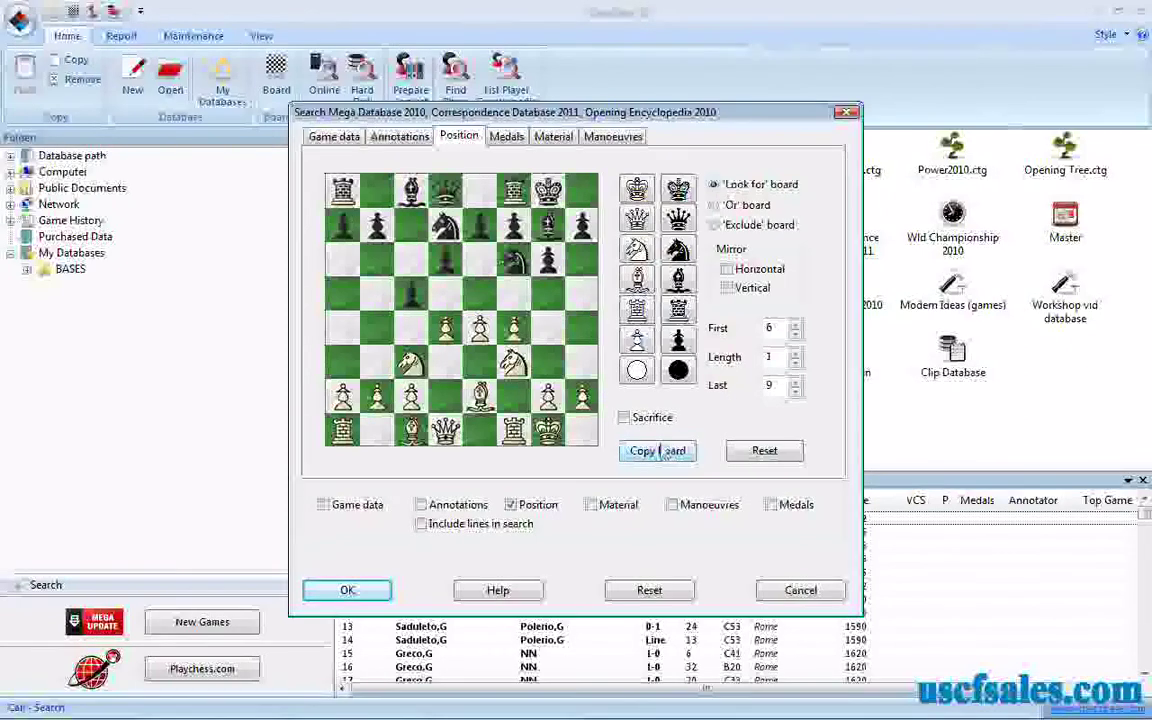
click(347, 591)
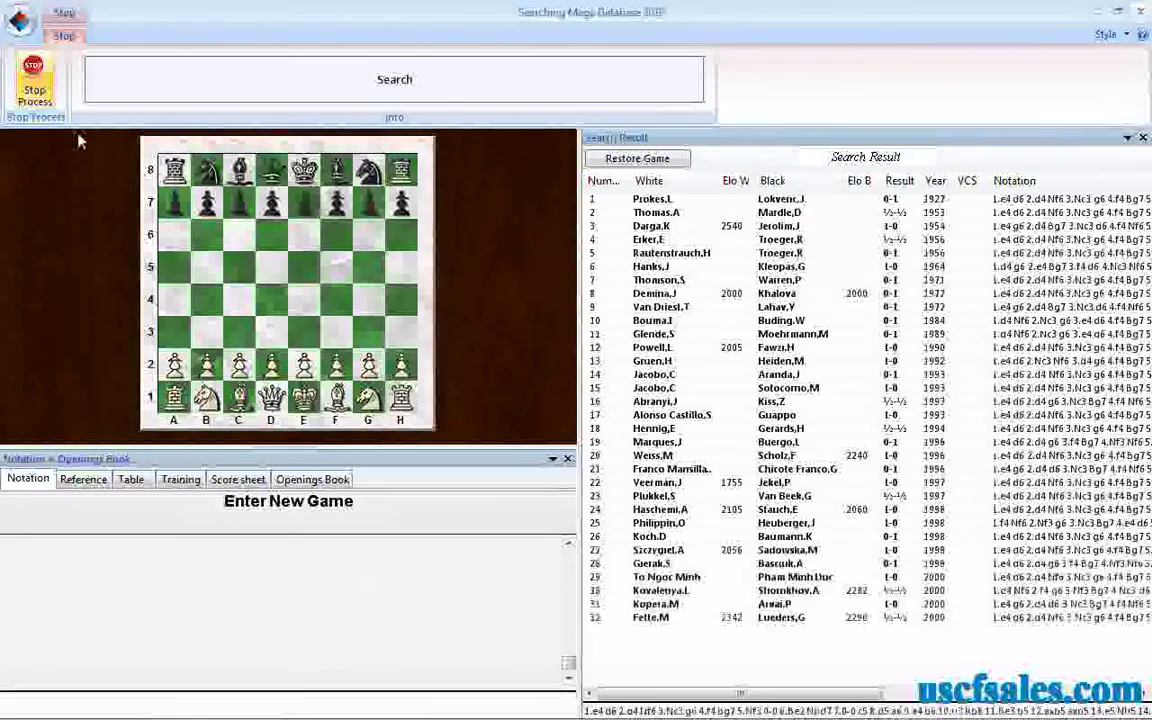
Step: Stop the search and load result games 10, 13, 16, 20, 12, 17, 23 and 21
click(36, 82)
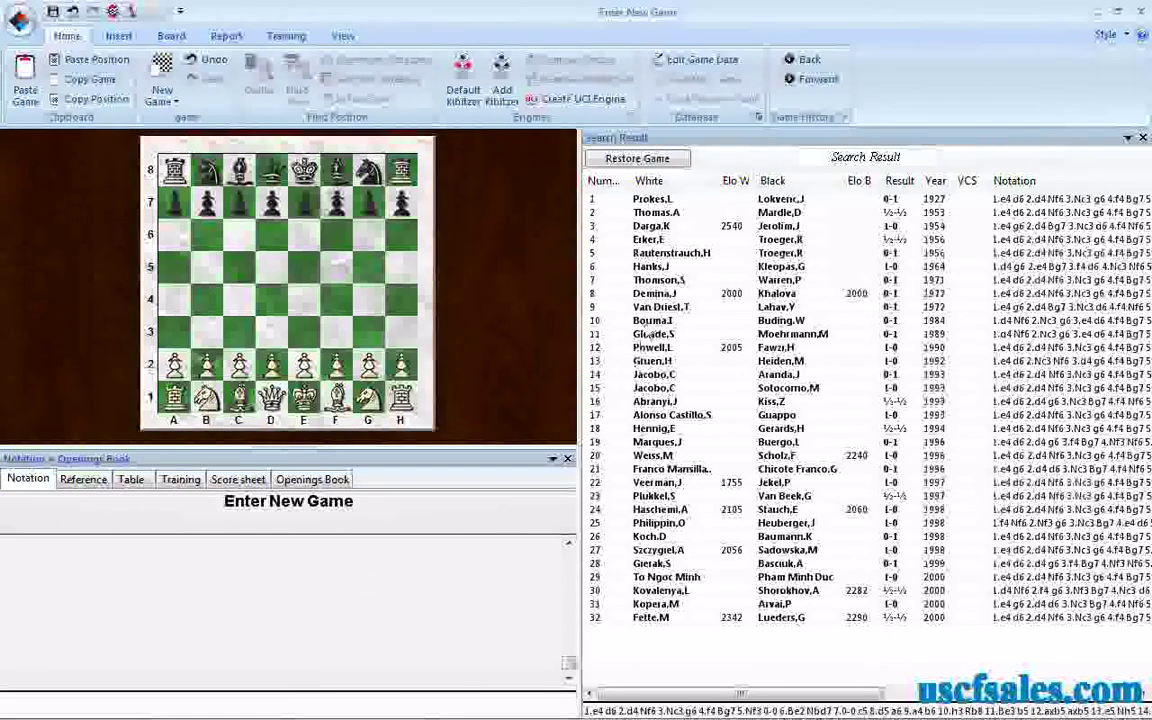
double_click(648, 322)
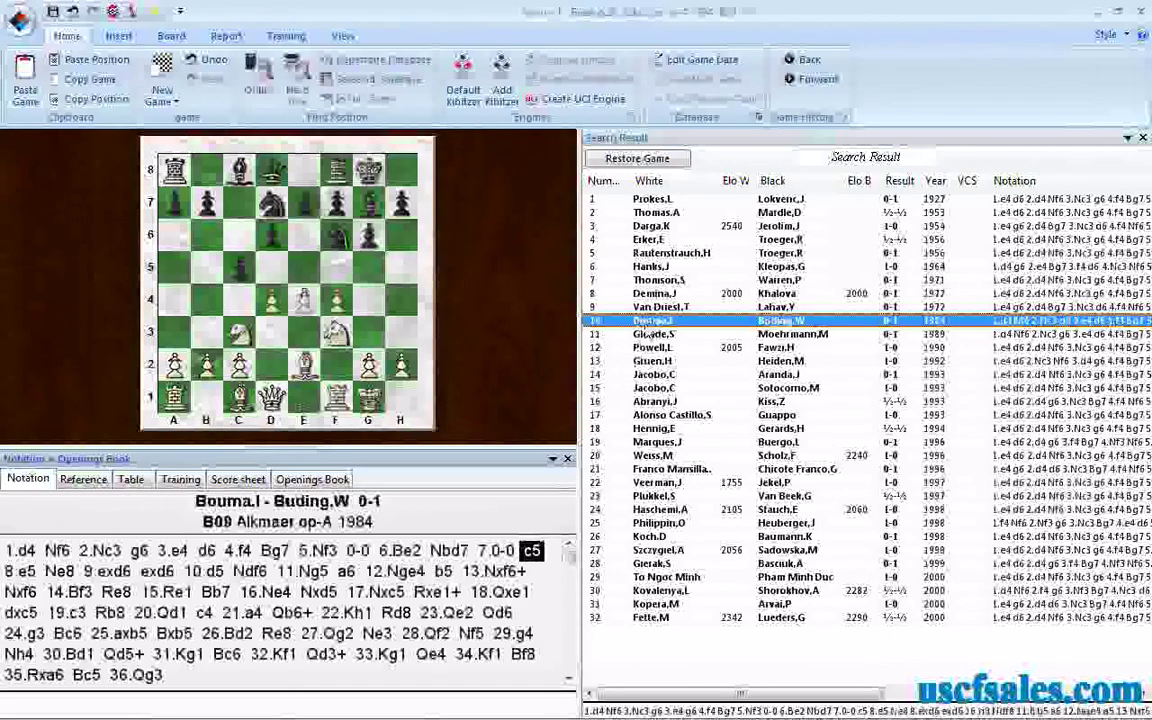
click(650, 364)
double_click(651, 364)
double_click(651, 402)
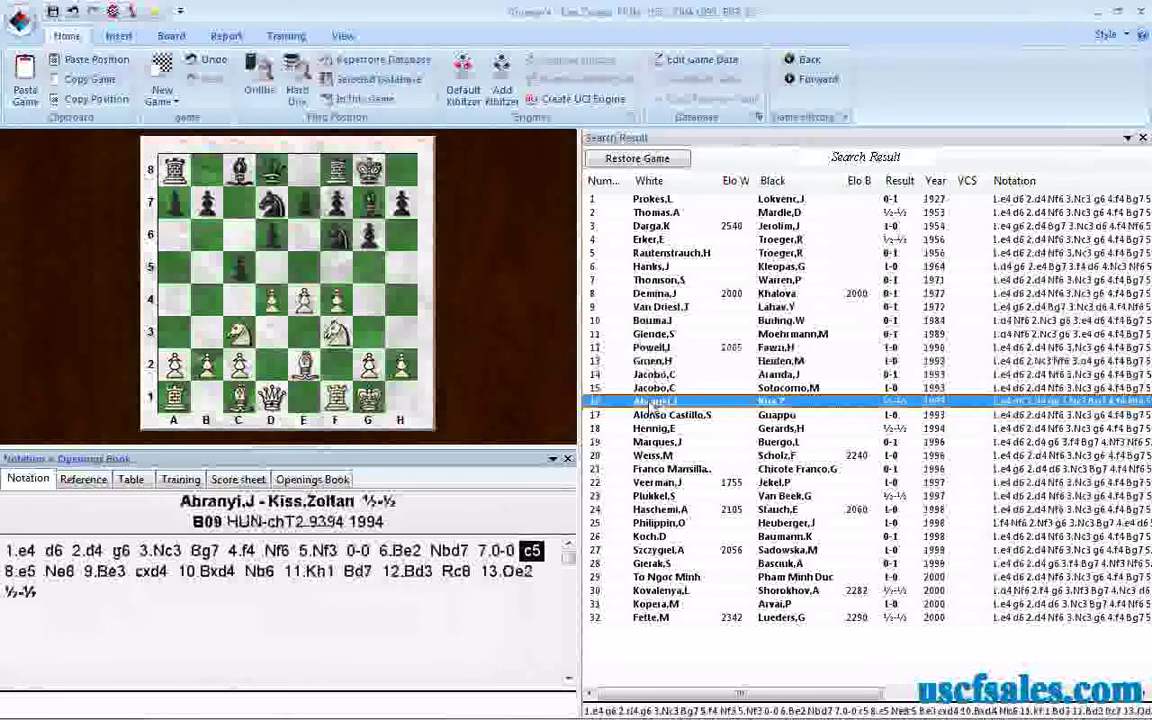
double_click(651, 455)
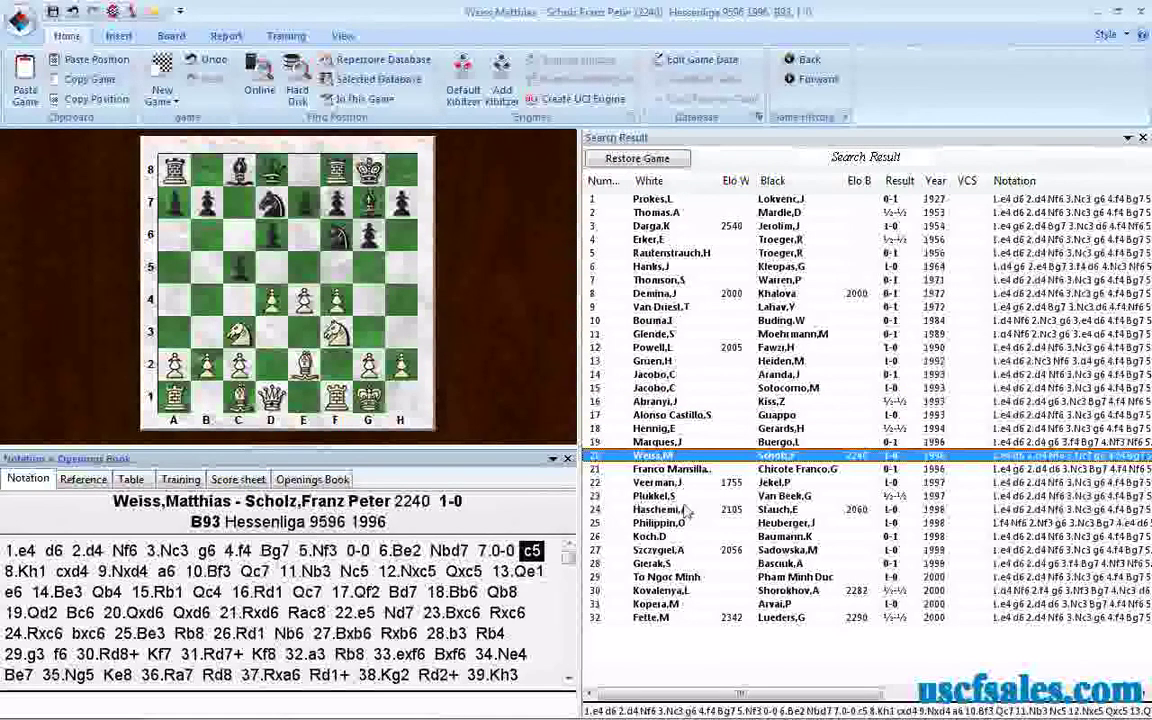
double_click(651, 320)
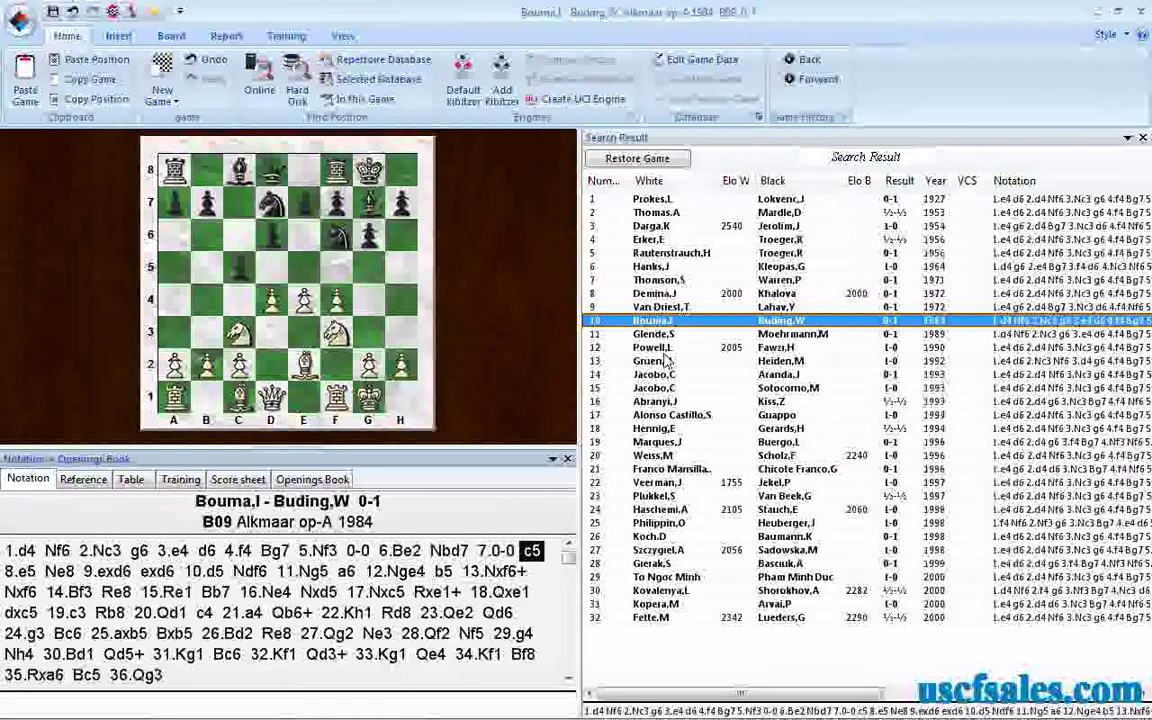
double_click(651, 347)
double_click(663, 415)
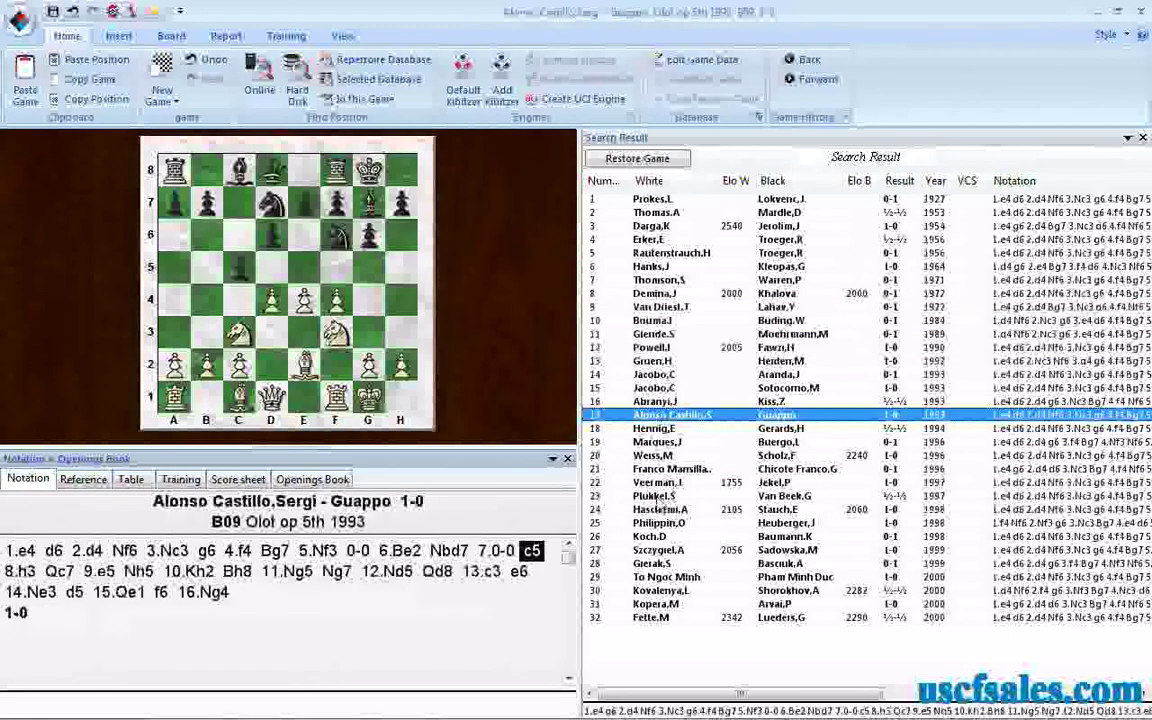
click(655, 496)
click(640, 469)
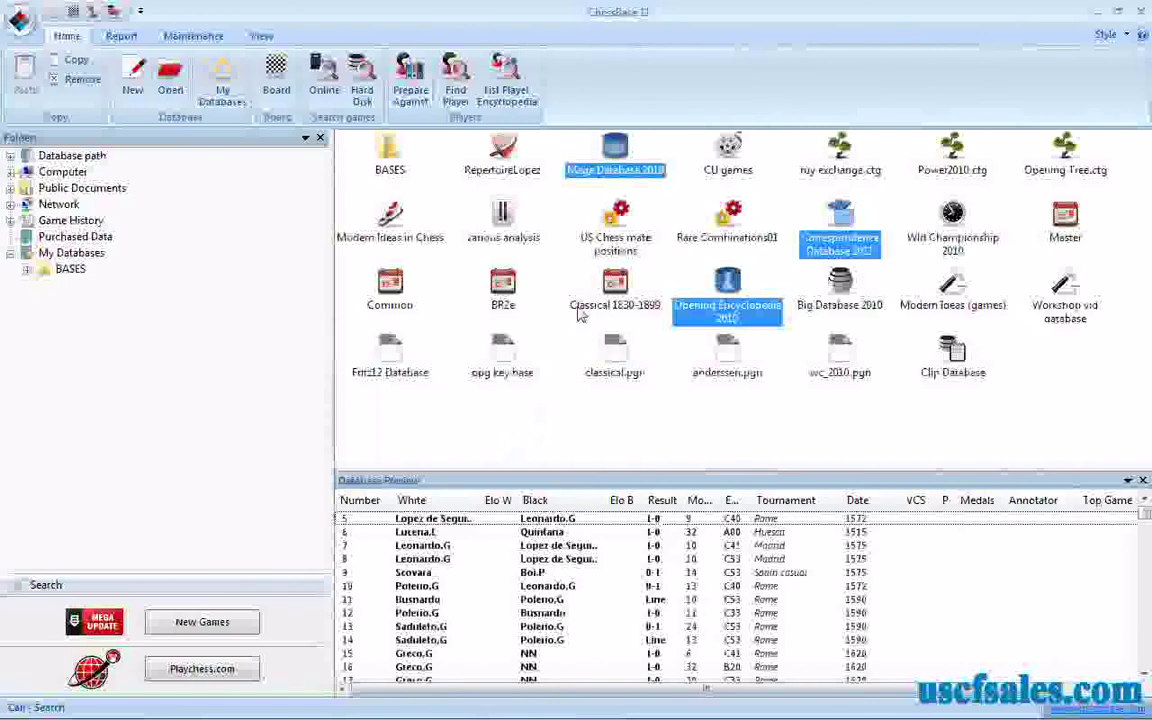
Step: Reselect Mega Database 2010, Correspondence Database 2011 and Opening Encyclopedia 2010 together
click(621, 167)
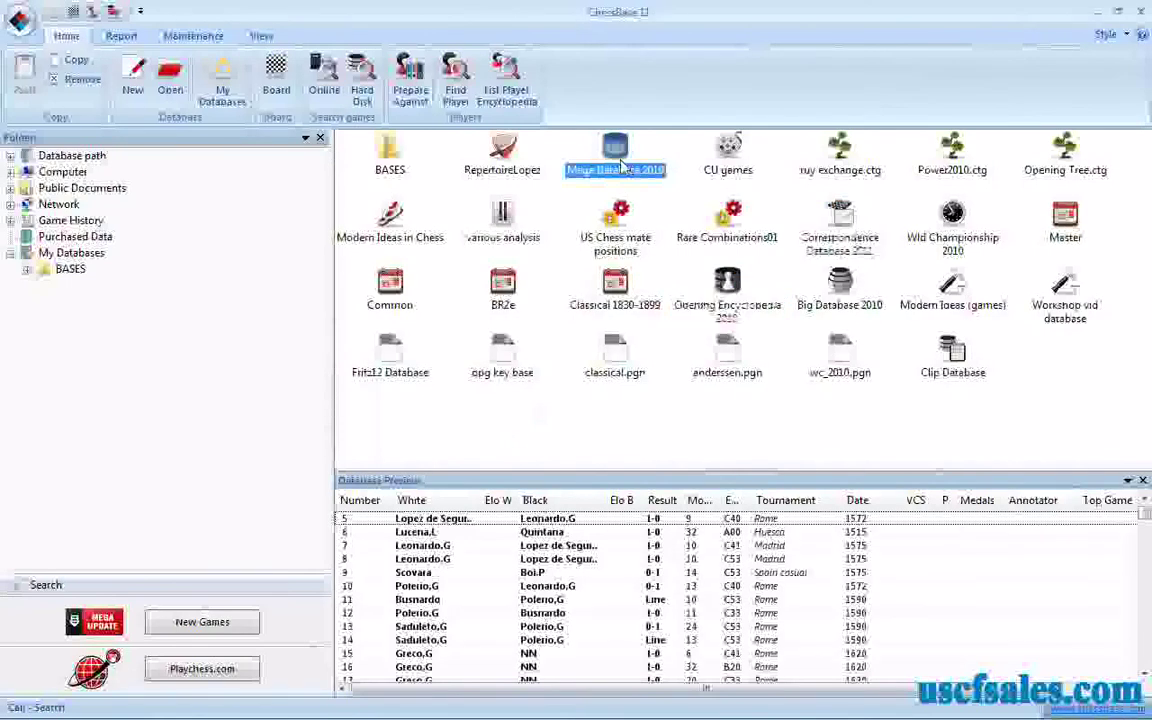
click(840, 230)
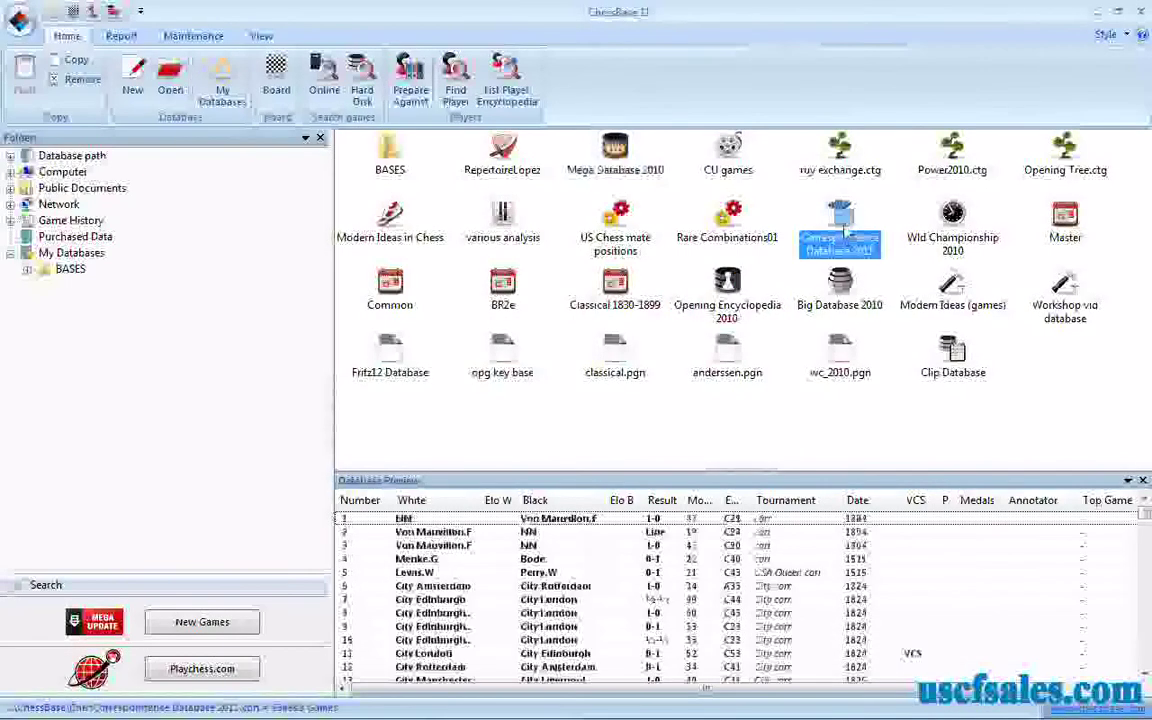
right_click(841, 232)
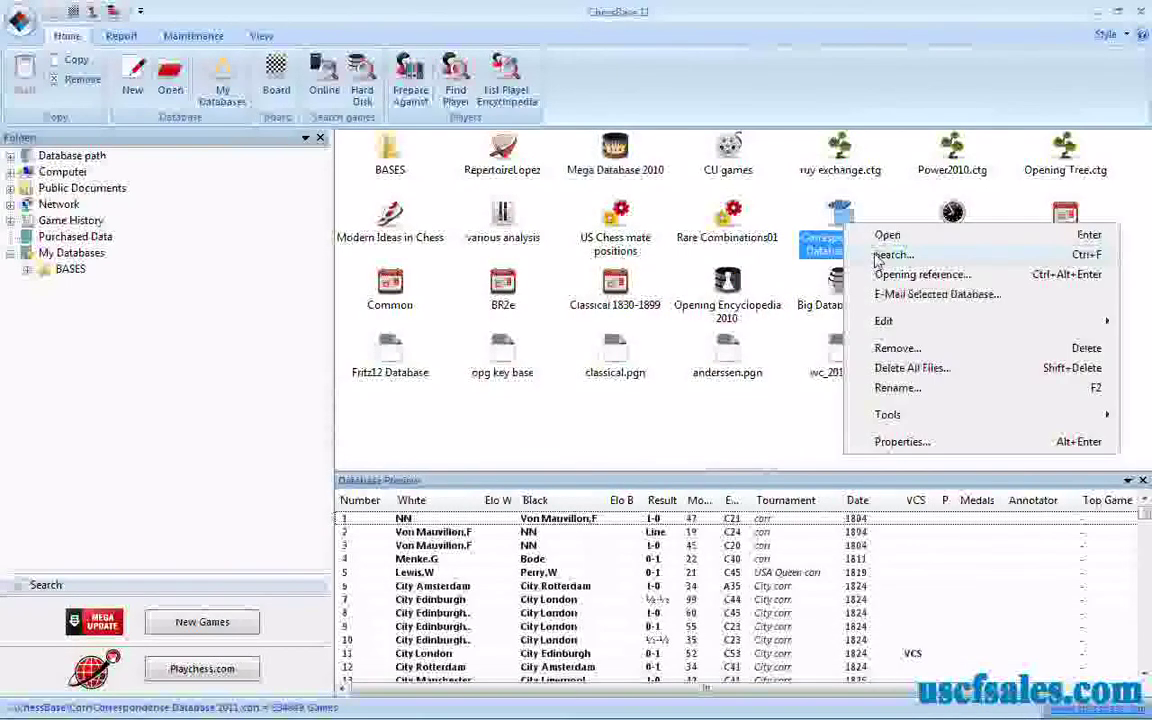
click(681, 98)
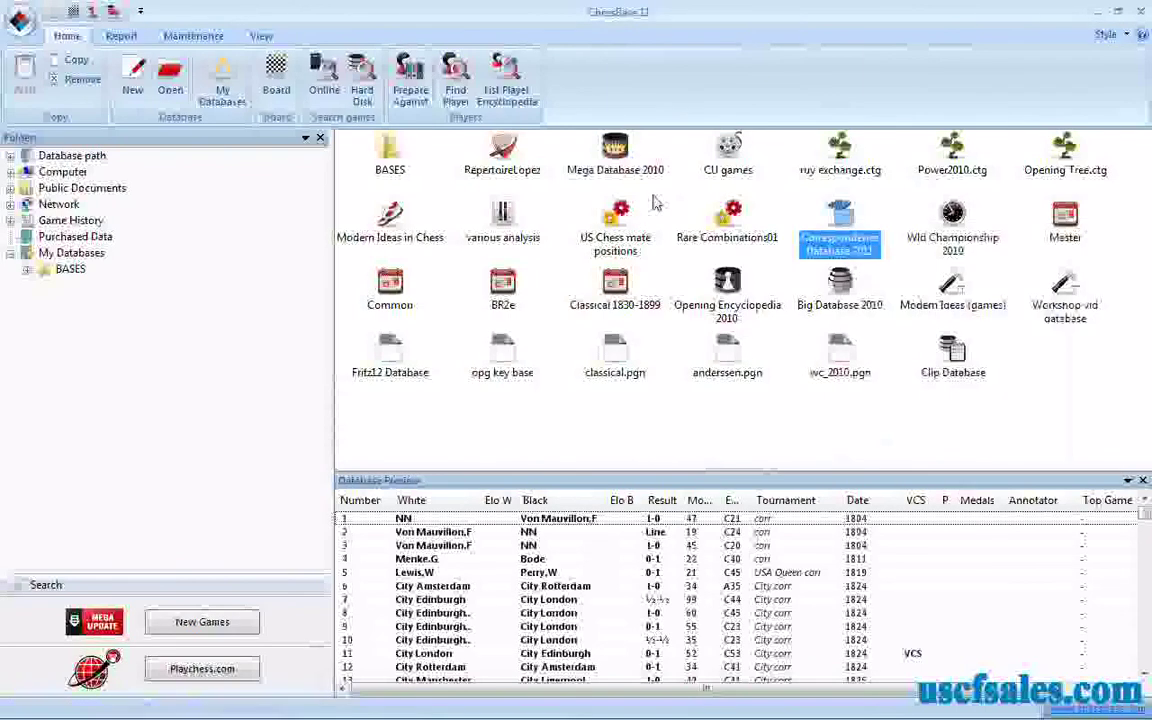
ctrl+click(612, 150)
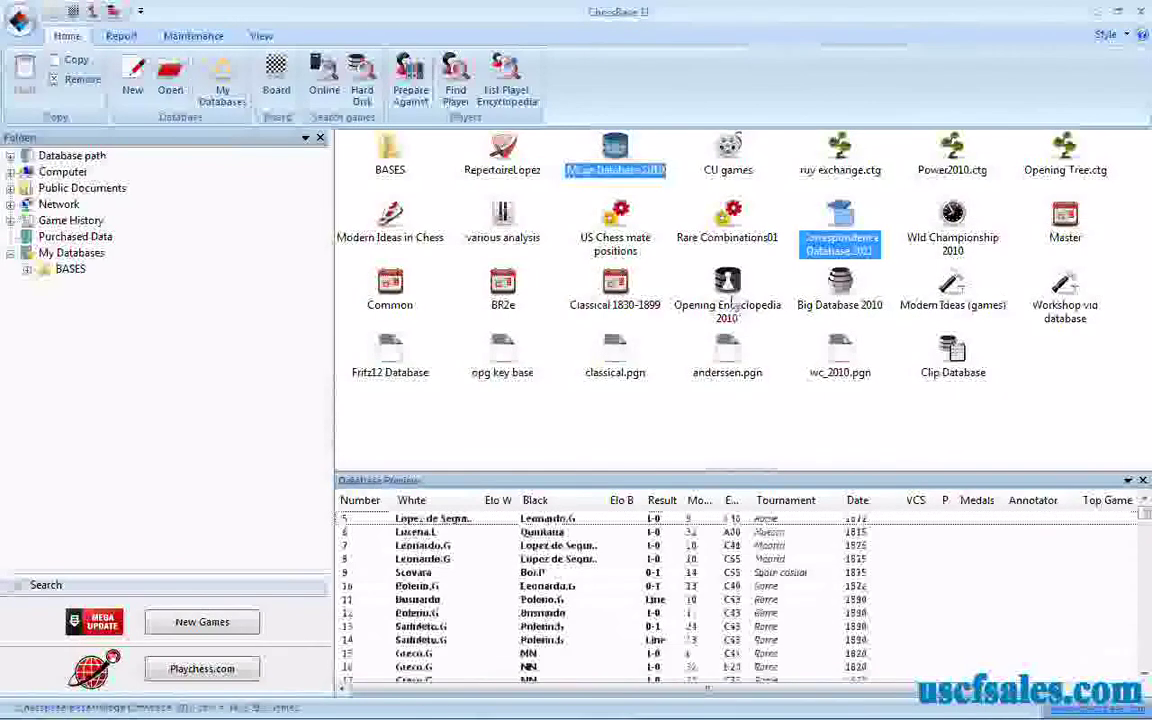
ctrl+click(729, 293)
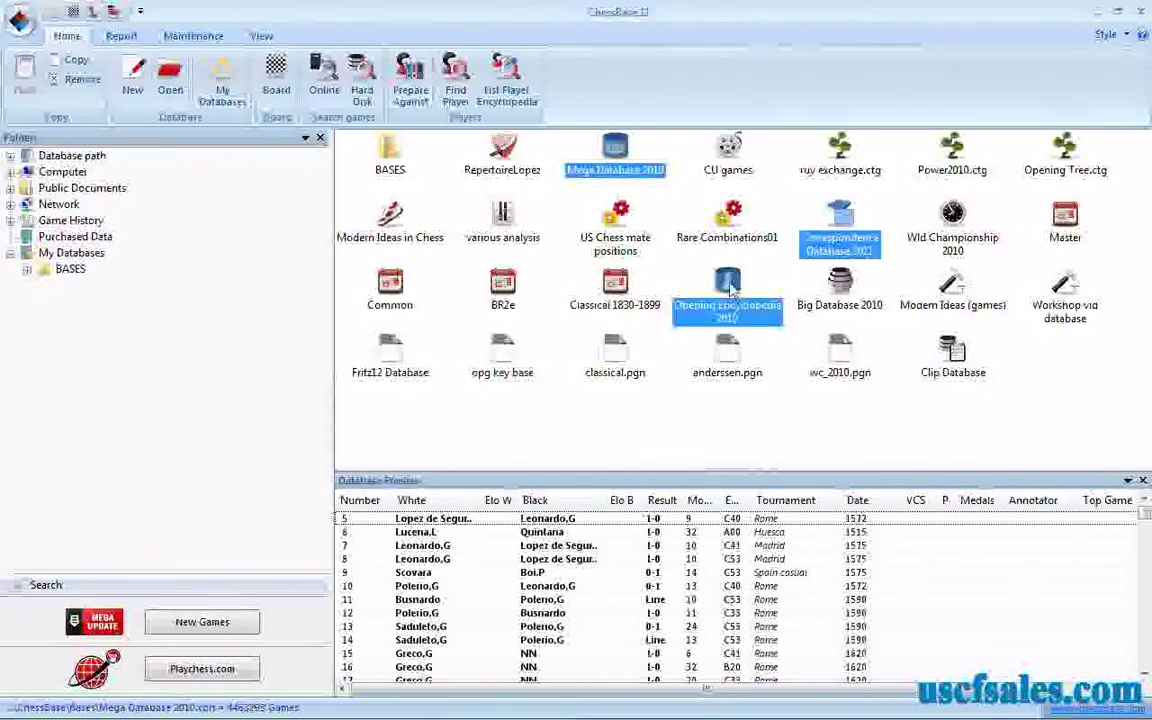
Step: Start a search on the three databases and copy the board into its Position criteria
right_click(730, 288)
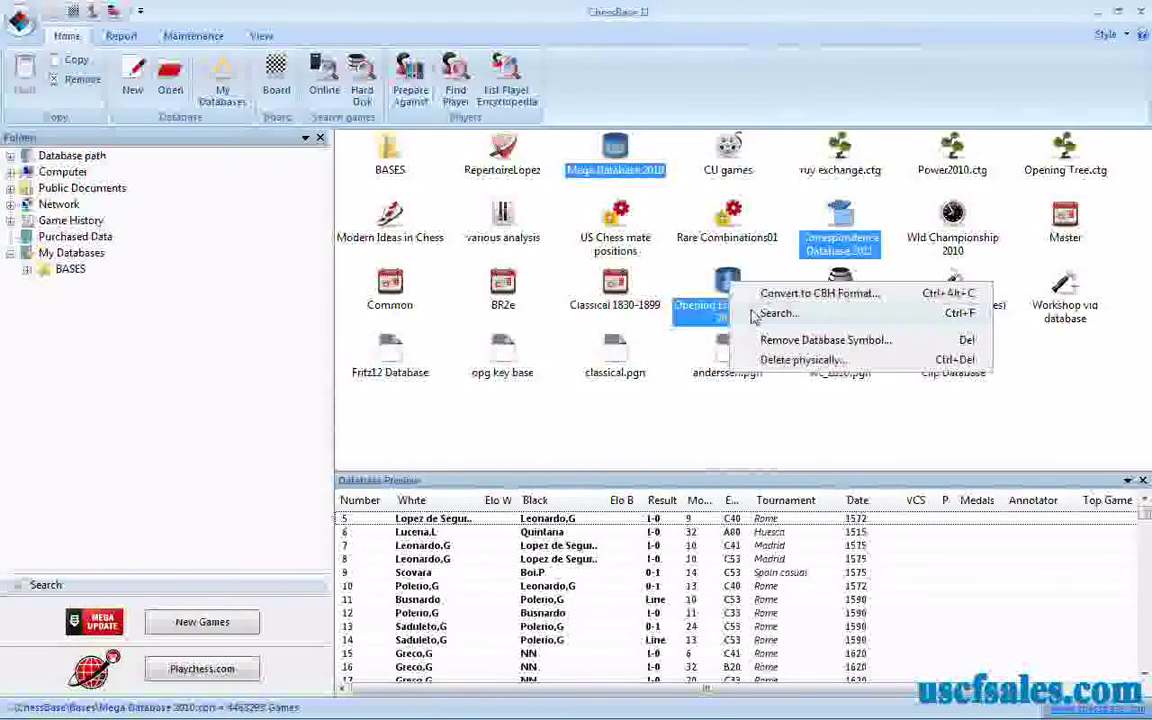
click(754, 316)
click(462, 139)
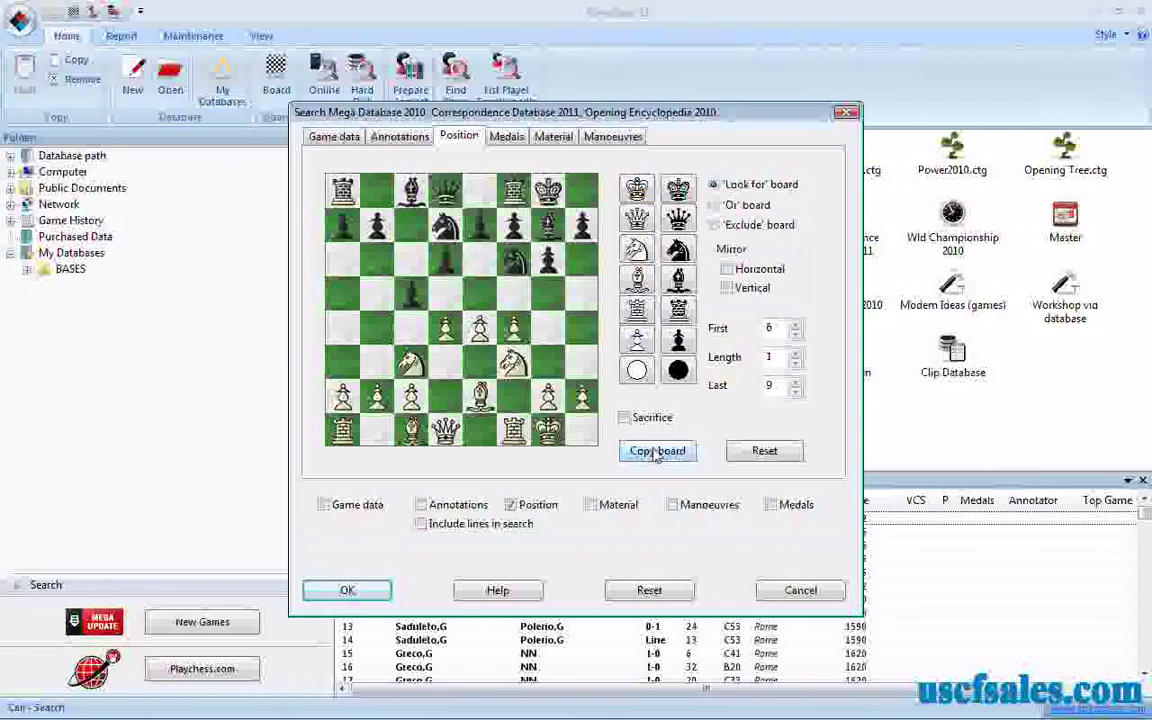
click(656, 452)
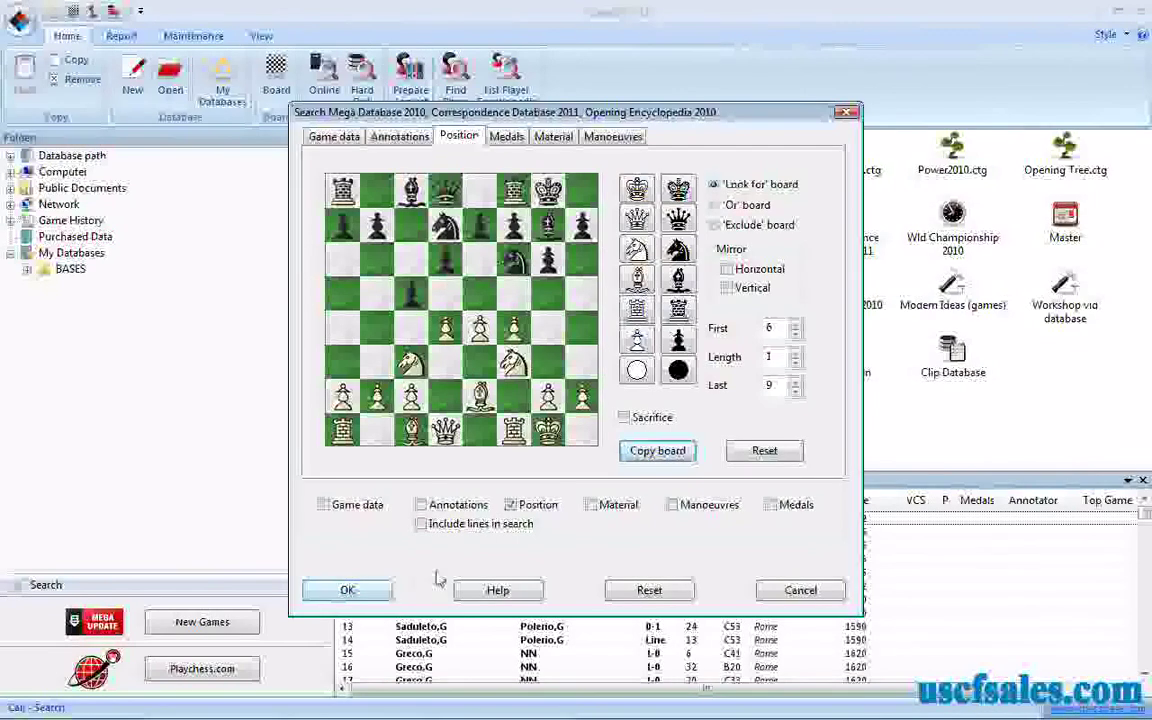